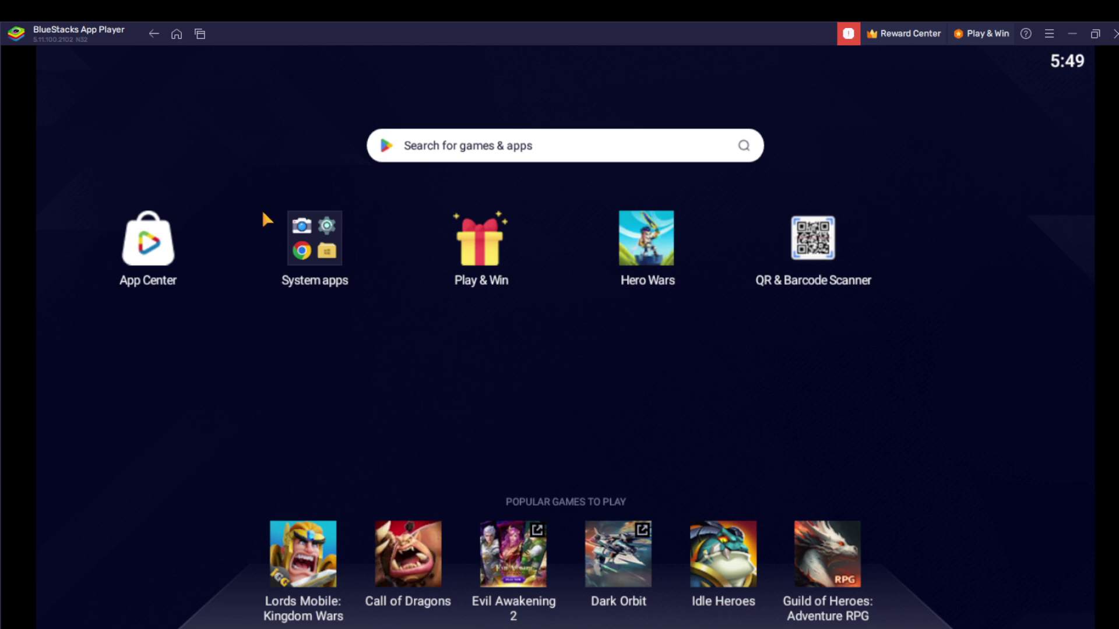
Launch Google Play Store from the System apps folder to its For you page.
left_click(313, 240)
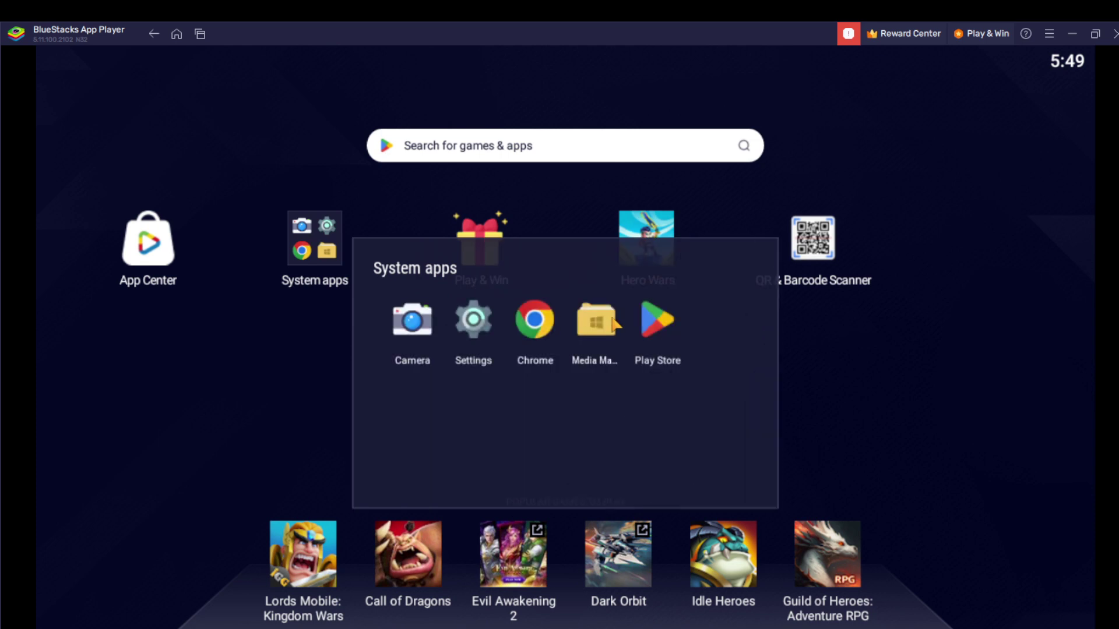
left_click(656, 326)
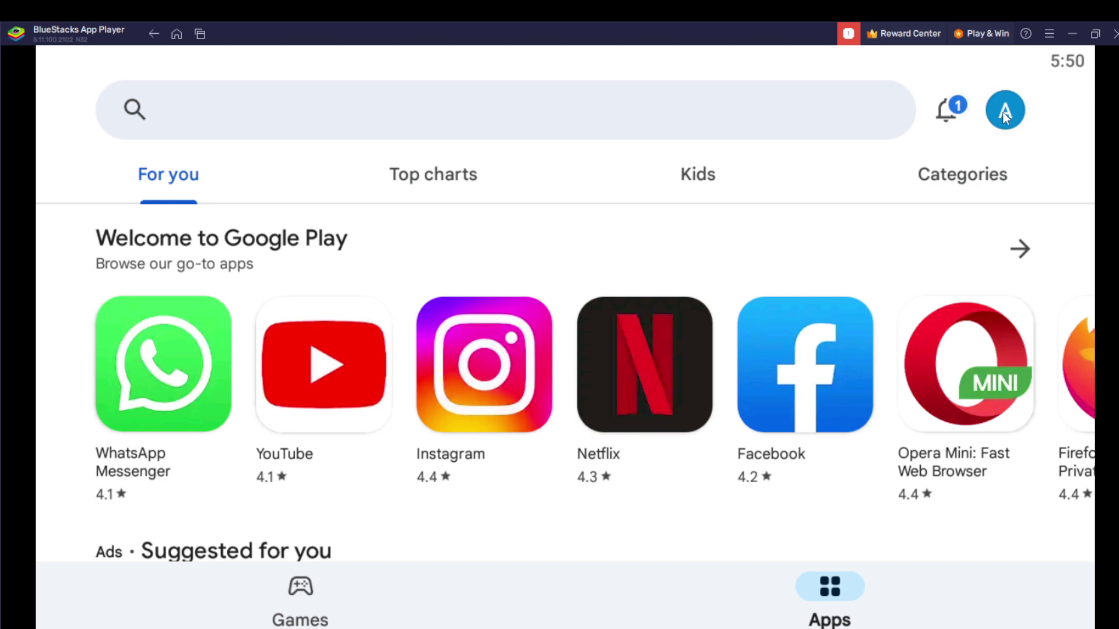
Expand the Play Store profile menu to list both signed-in Google accounts.
left_click(1003, 112)
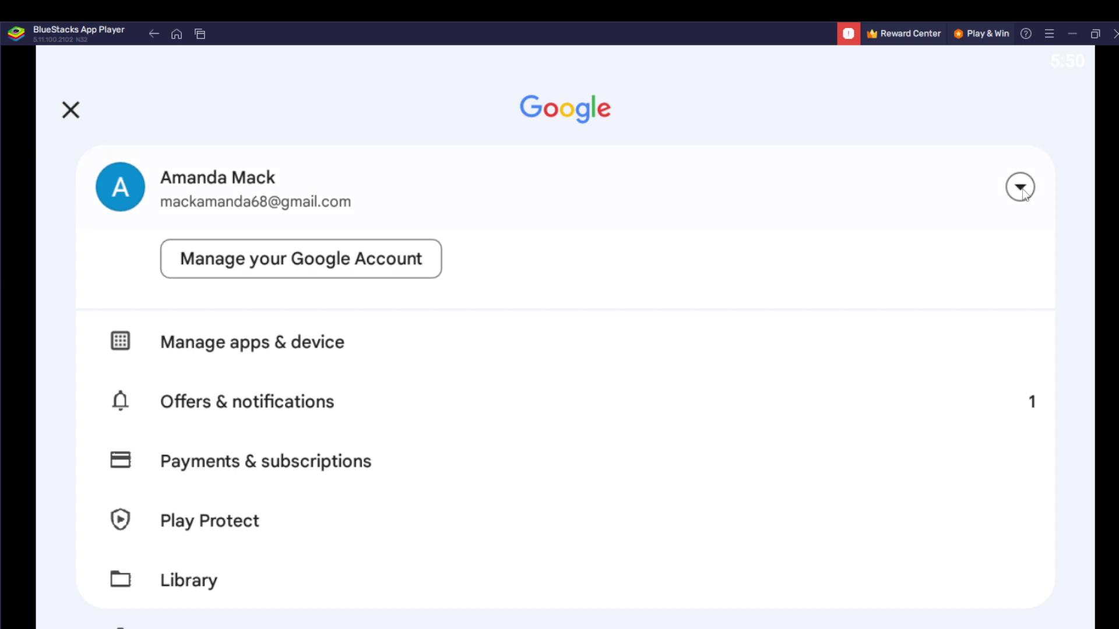
left_click(1021, 188)
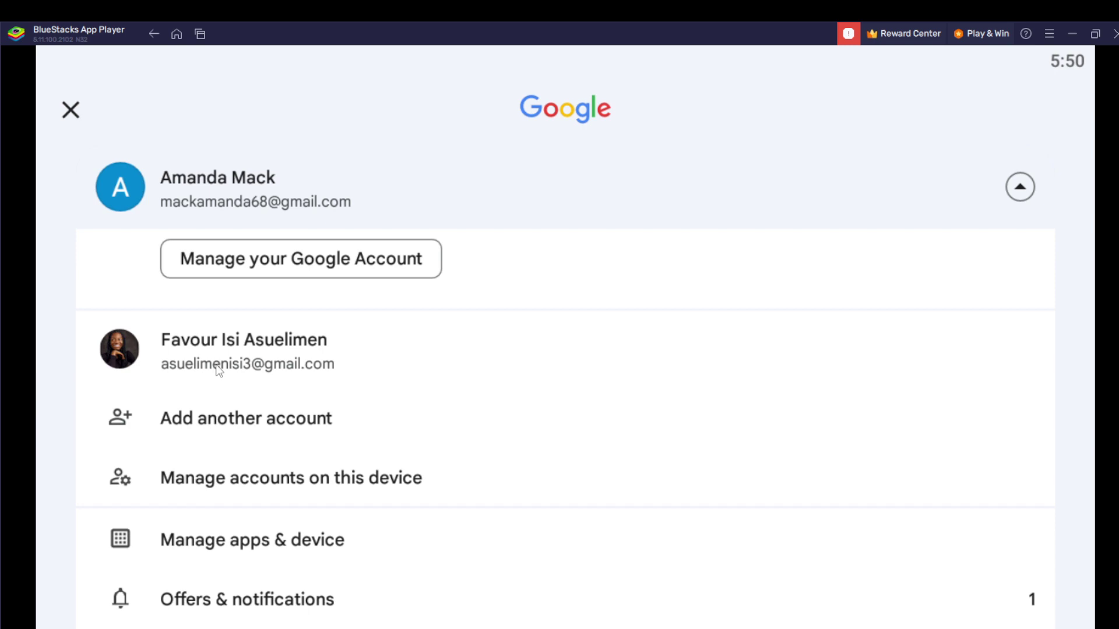
Select the second Google account so the For you page reloads under it.
left_click(219, 371)
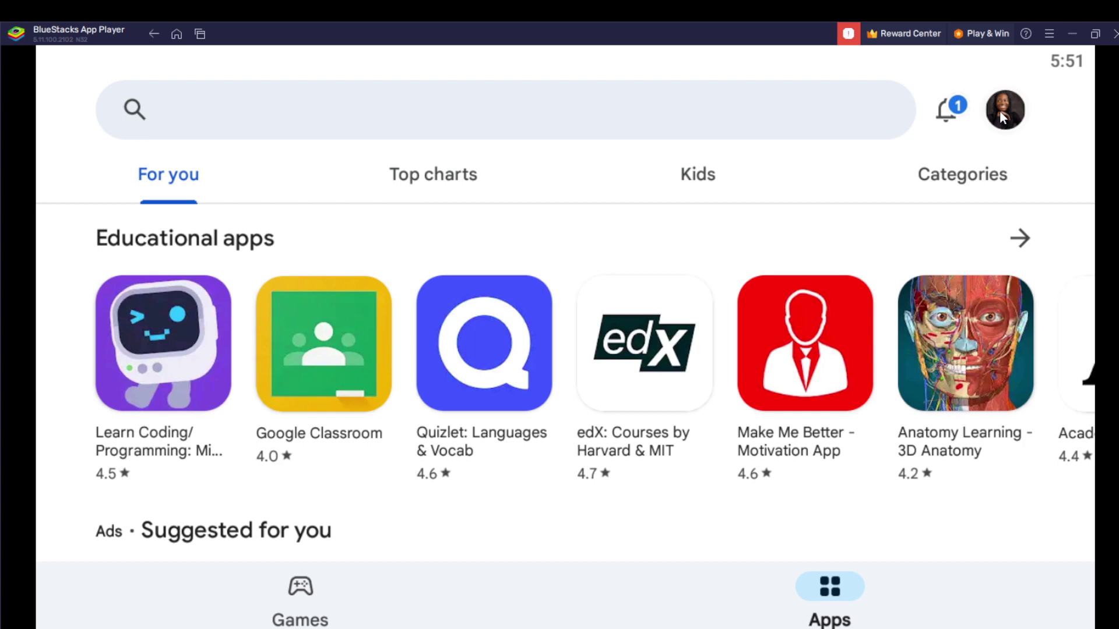
From the profile menu's account list, select the original Google account again.
left_click(1004, 110)
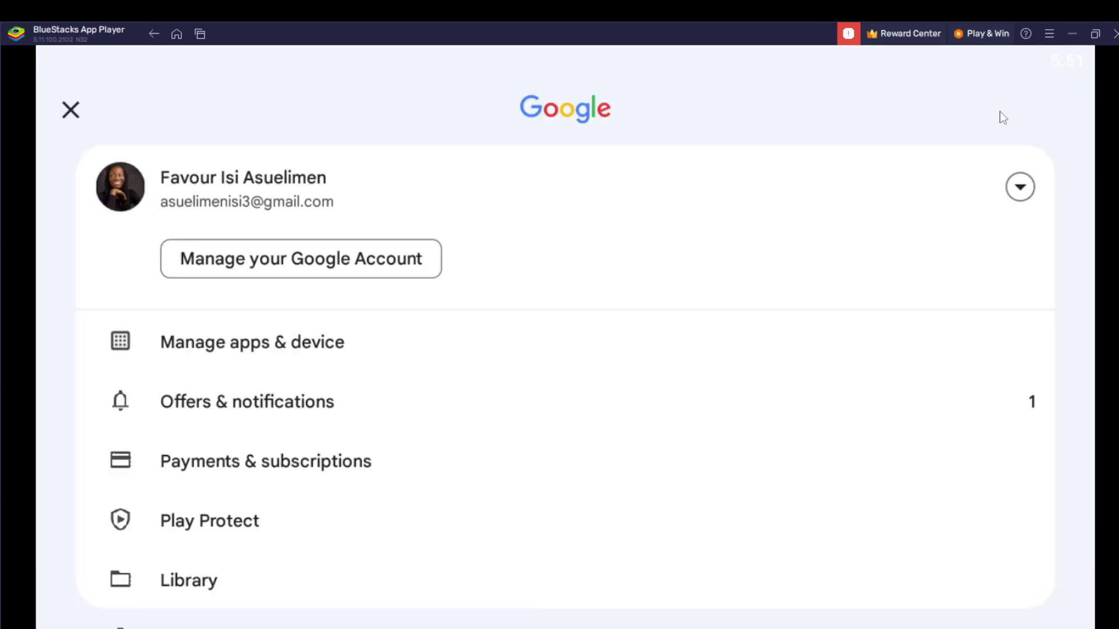
left_click(1020, 188)
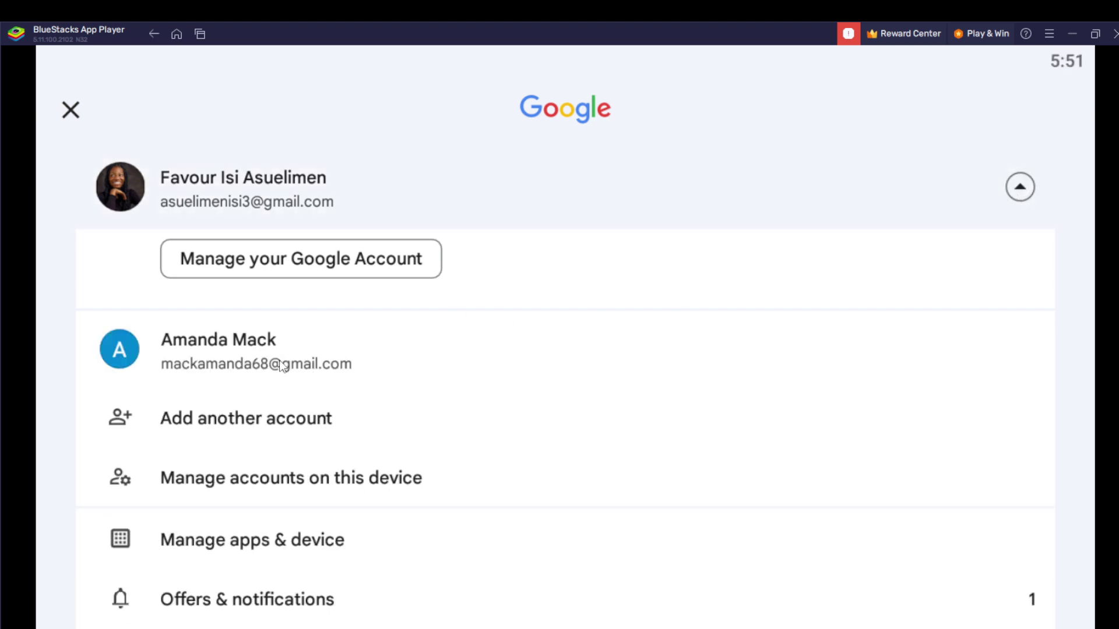
left_click(328, 354)
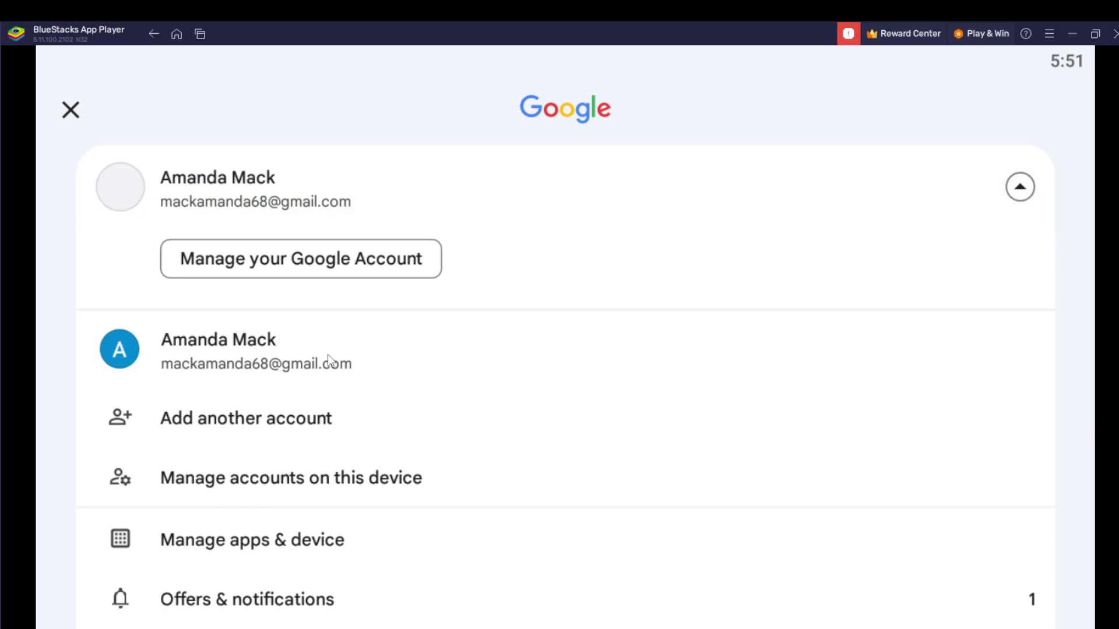